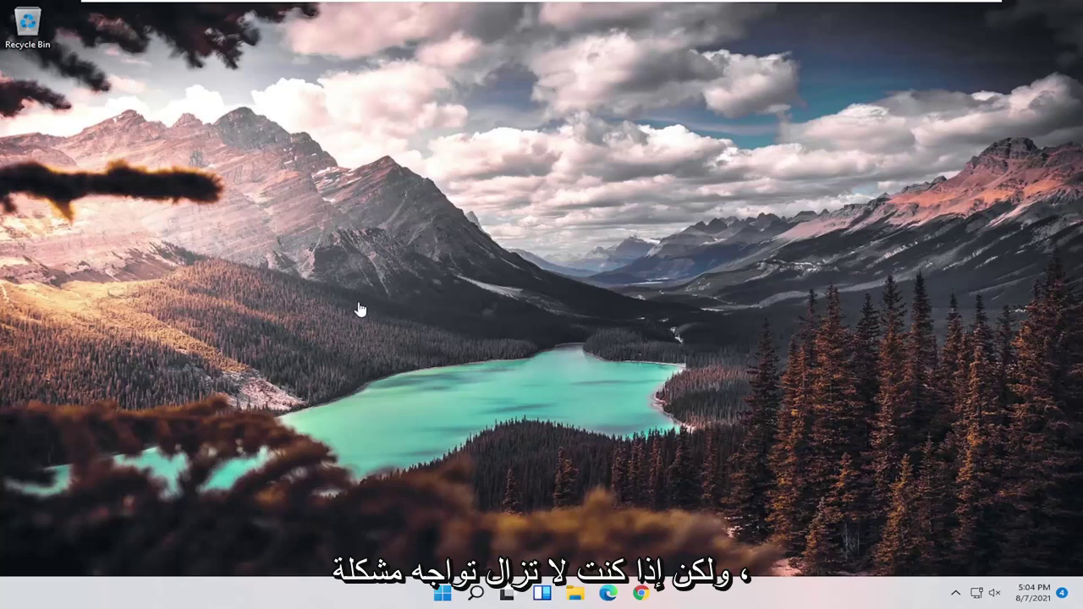
Step: Open Device Manager via search, centre its window, and expand Universal Serial Bus controllers
click(476, 593)
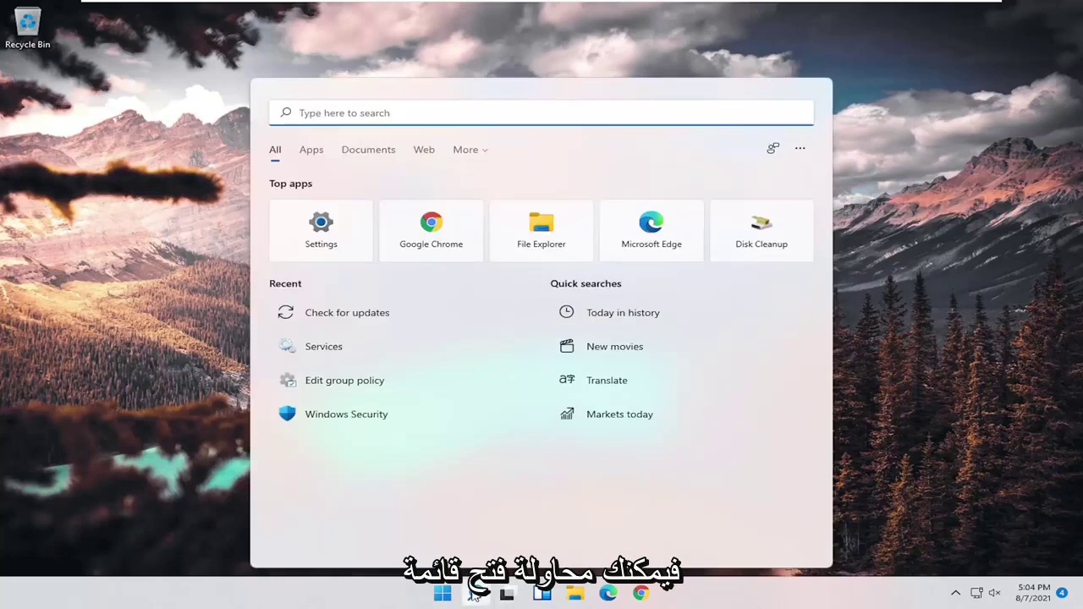
text(device manager)
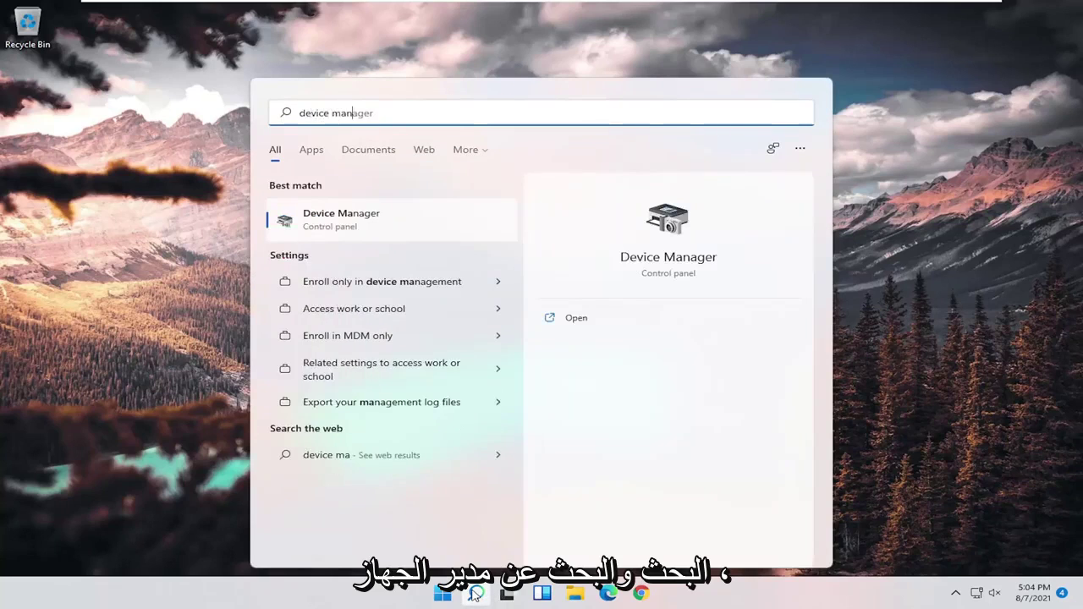
click(345, 224)
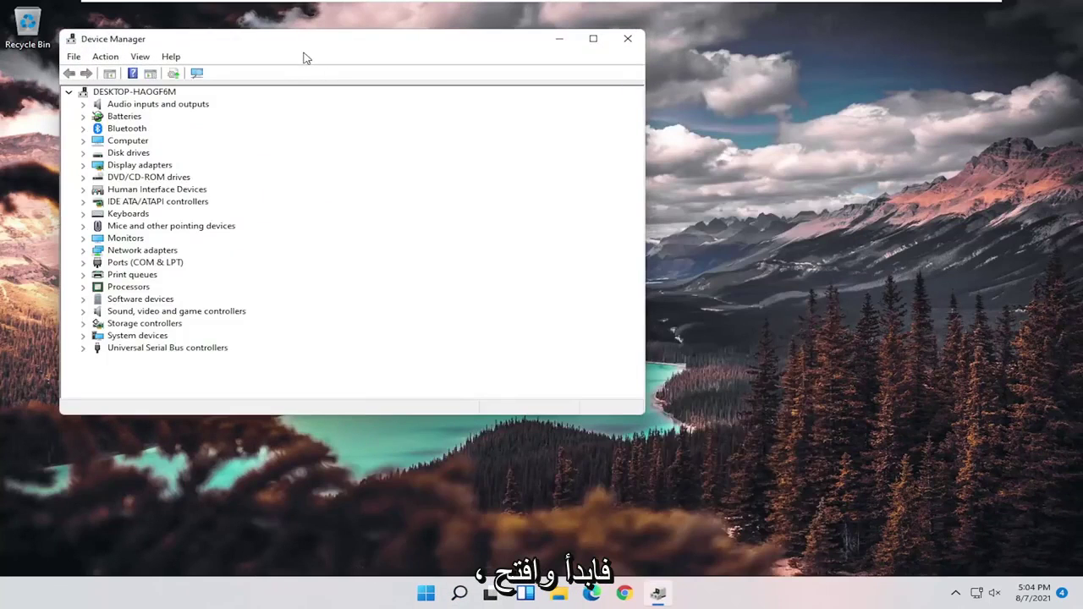
drag(304, 56, 478, 85)
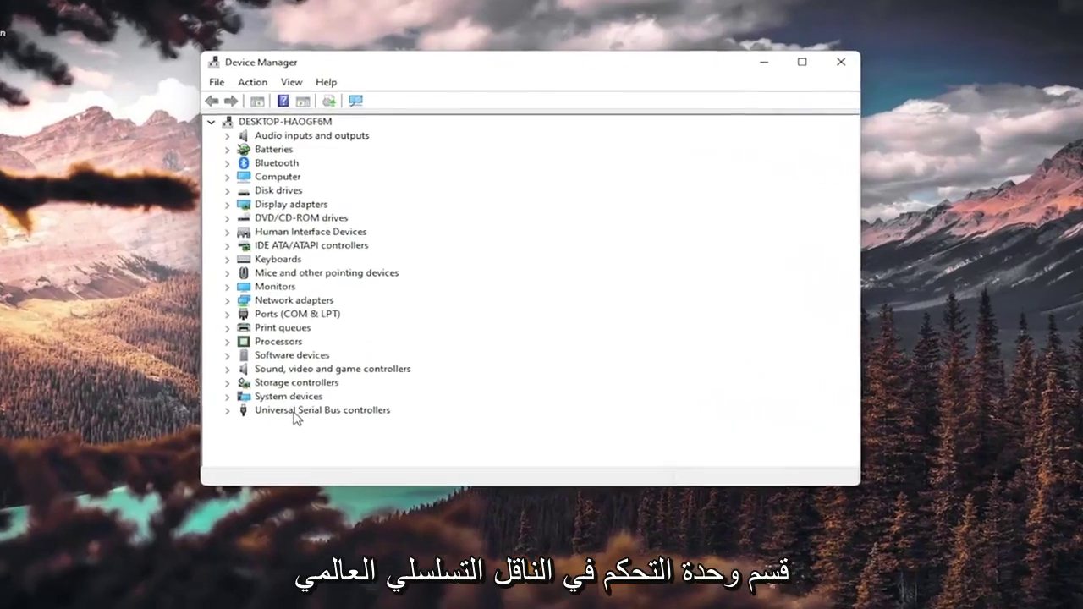
double_click(307, 381)
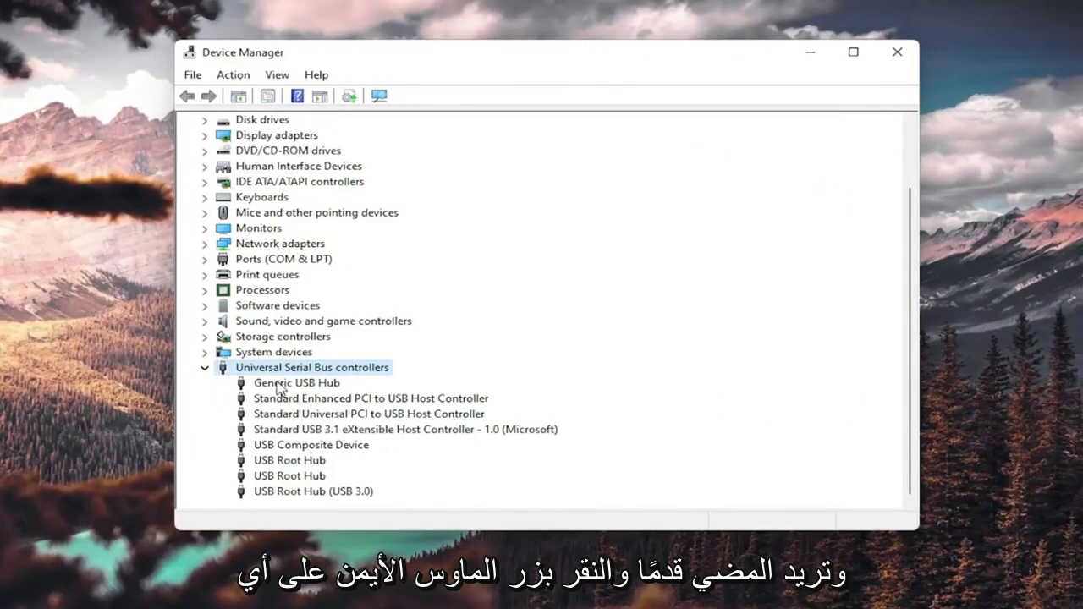
Step: Reinstall the Generic USB Hub driver by picking Generic USB Hub from the compatible drivers list
right_click(279, 388)
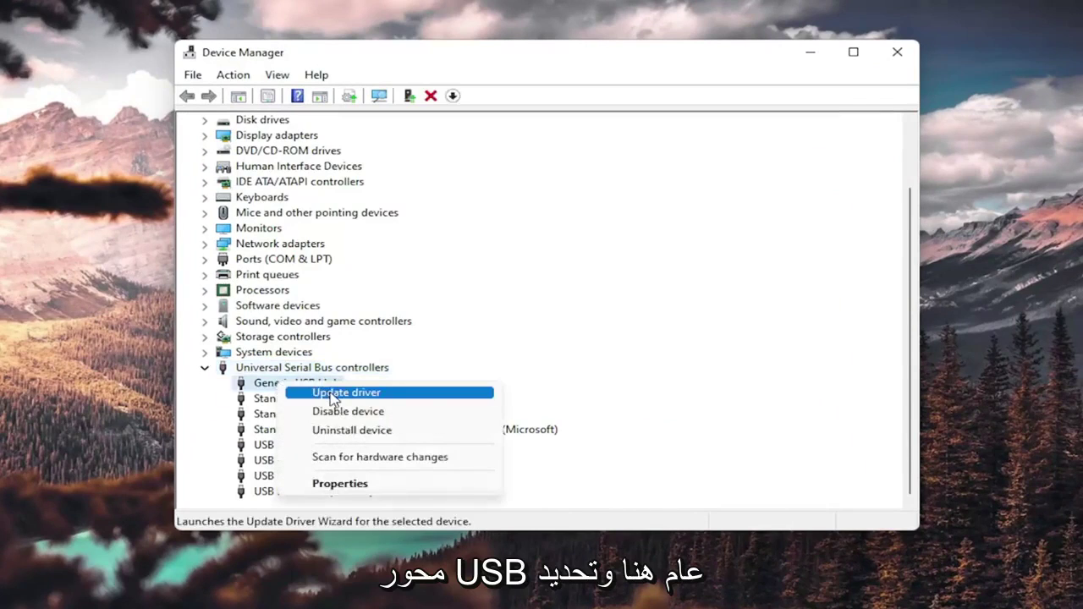
click(306, 393)
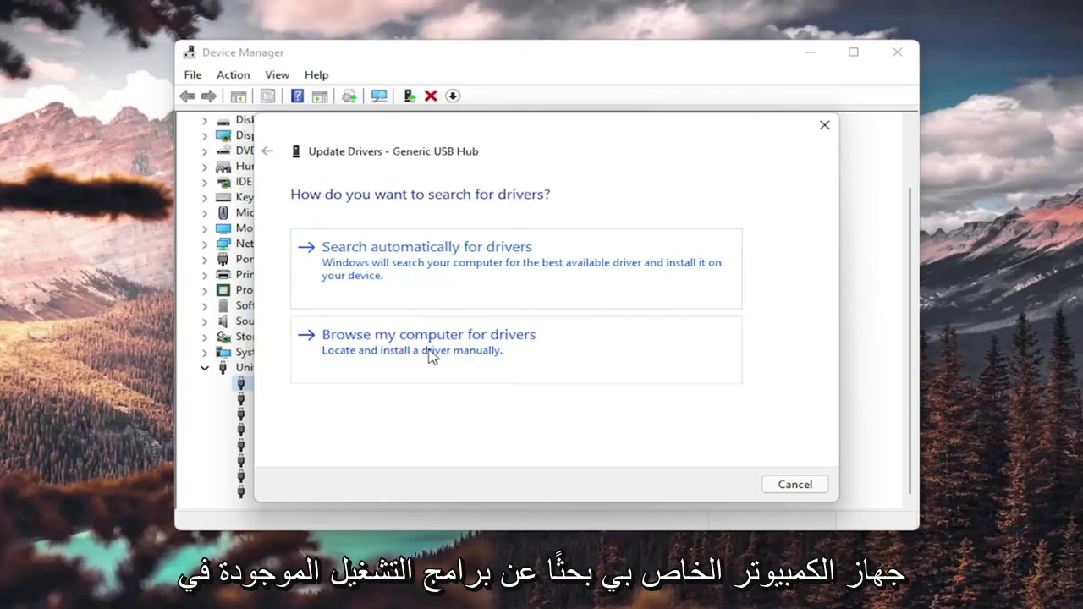
click(480, 352)
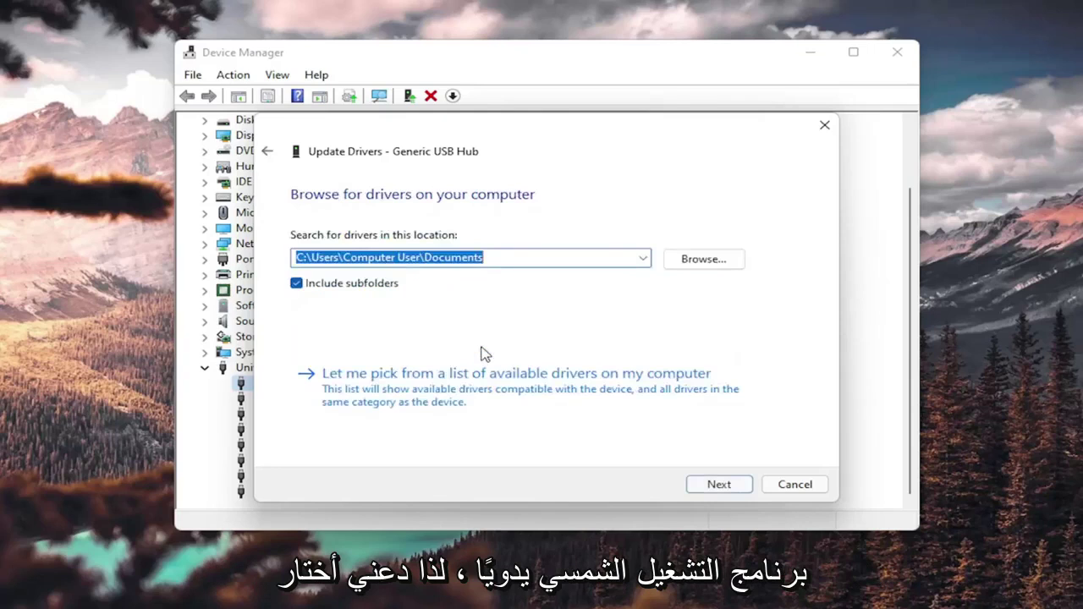
click(384, 388)
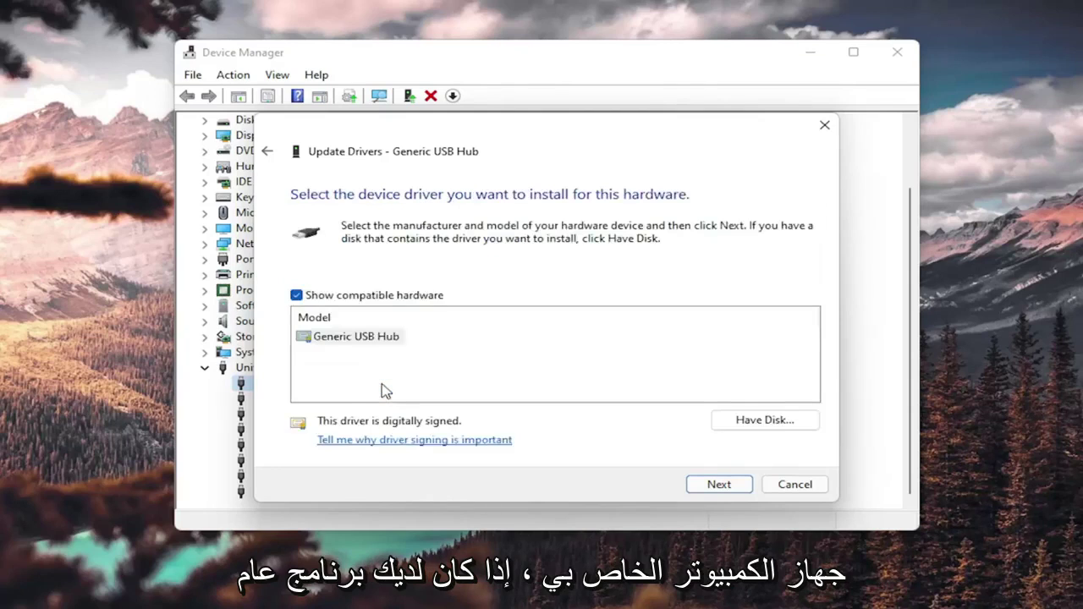
click(353, 340)
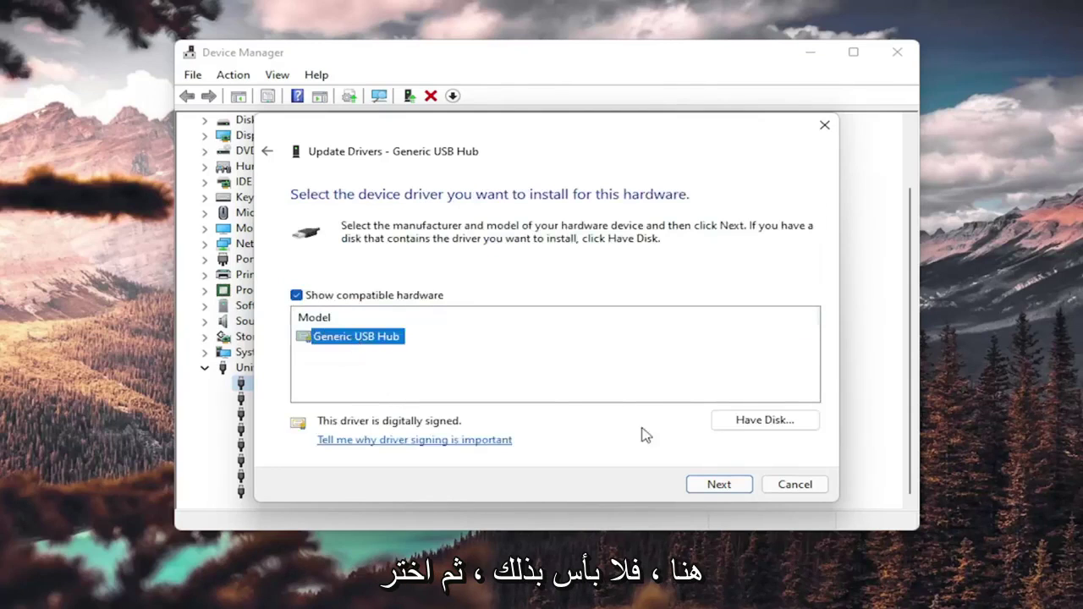
click(715, 484)
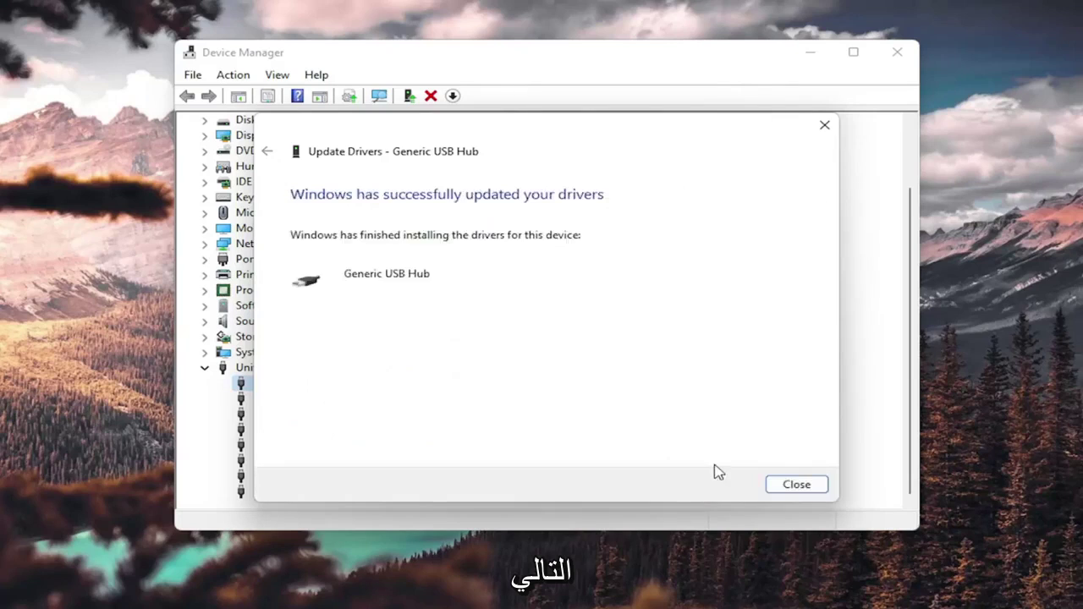
Step: Close the update wizard and uninstall the Generic USB Hub device, confirming the warning
click(795, 483)
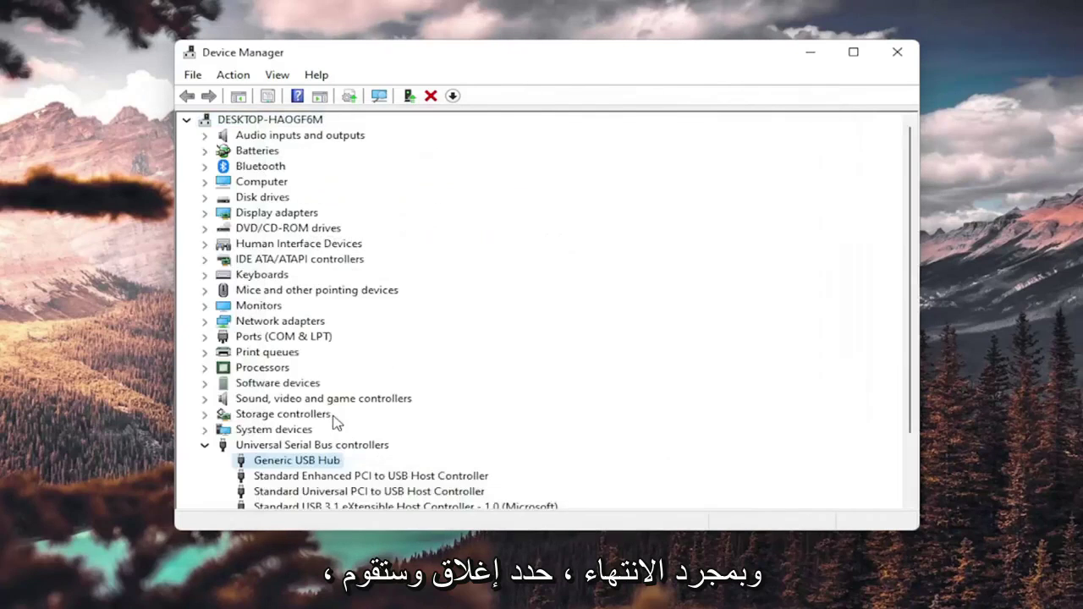
scroll(334, 427, down, 2)
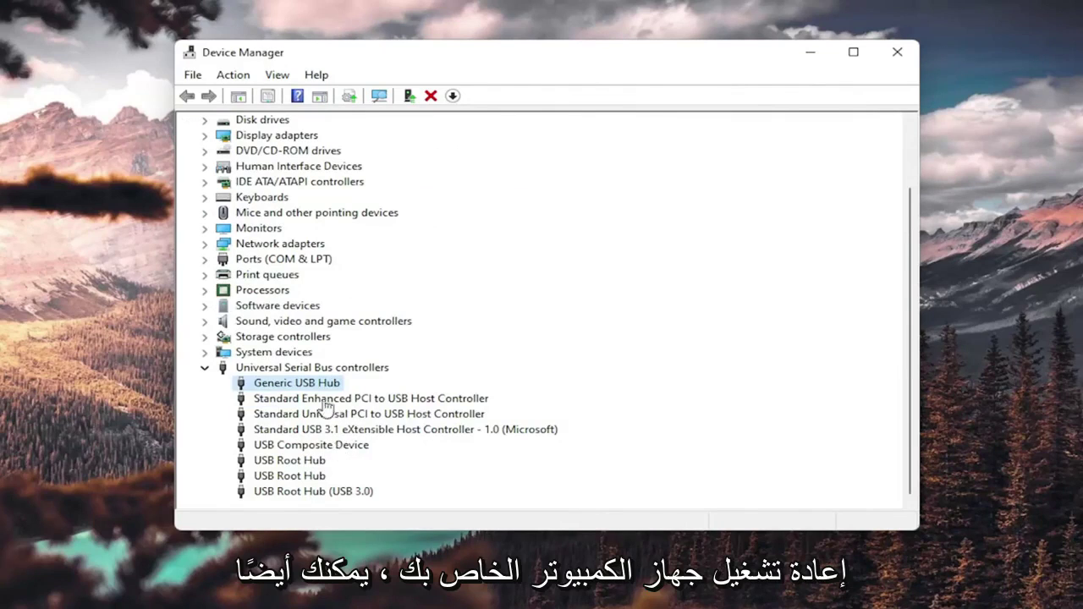
right_click(300, 385)
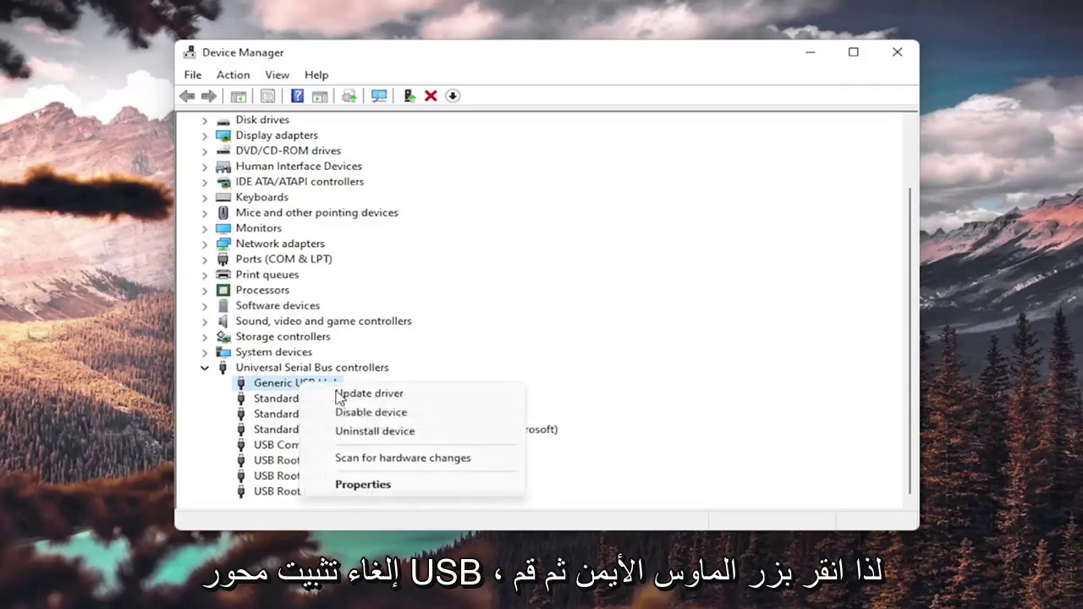
click(368, 430)
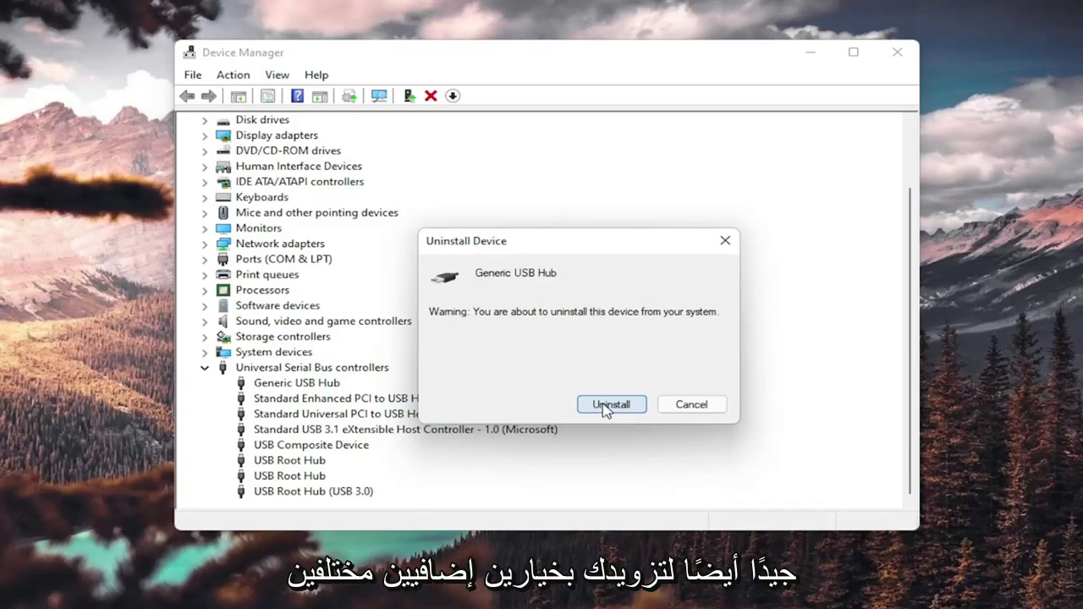
click(694, 404)
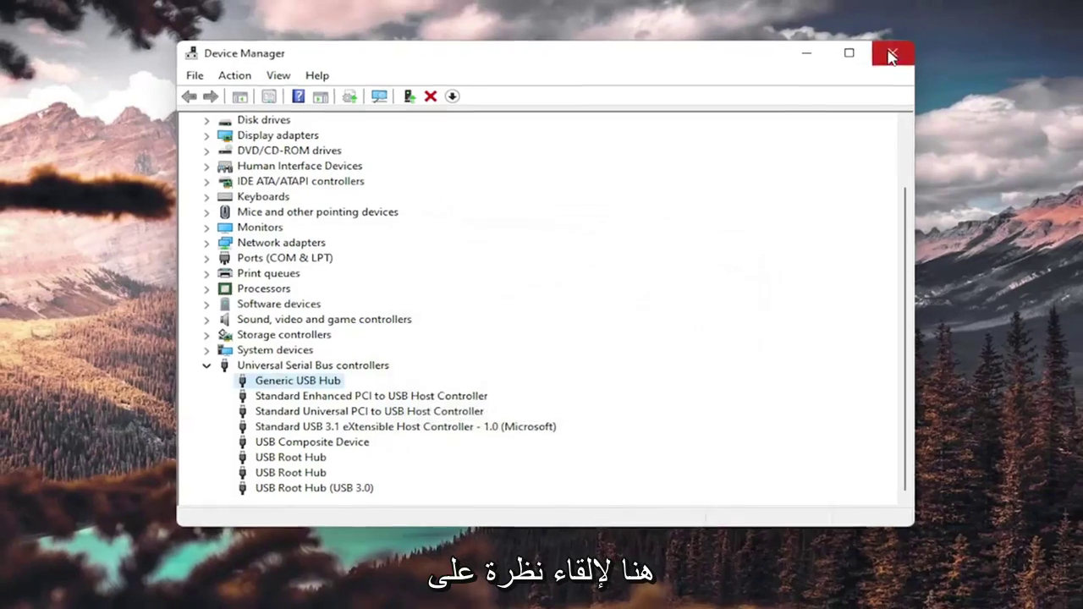
Step: Close Device Manager and launch Command Prompt from search as administrator, approving the elevation
click(890, 56)
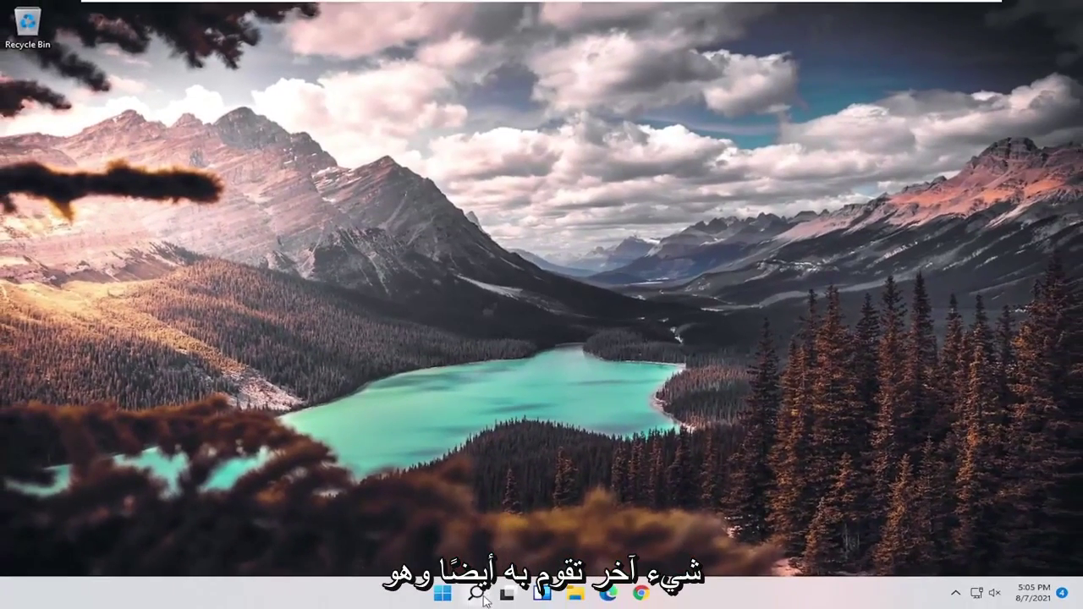
click(476, 593)
text(cmd)
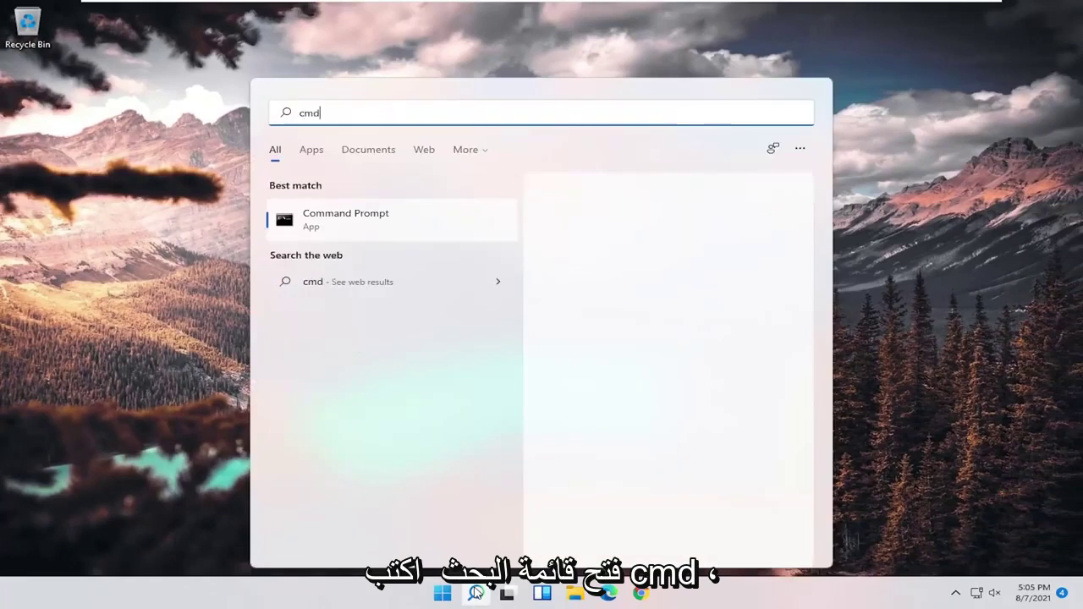
right_click(334, 219)
click(386, 233)
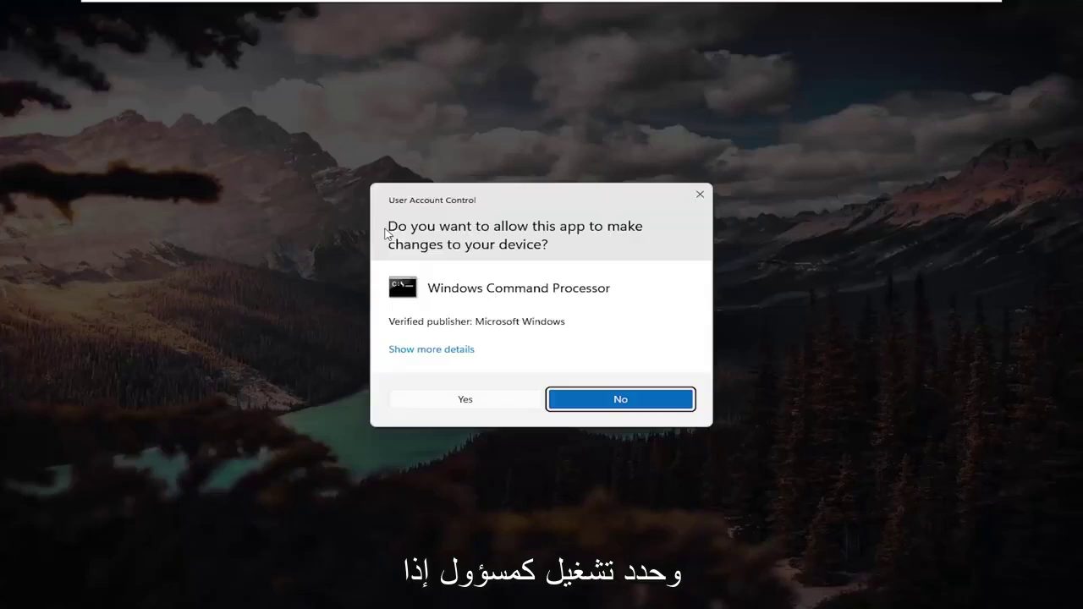
click(459, 401)
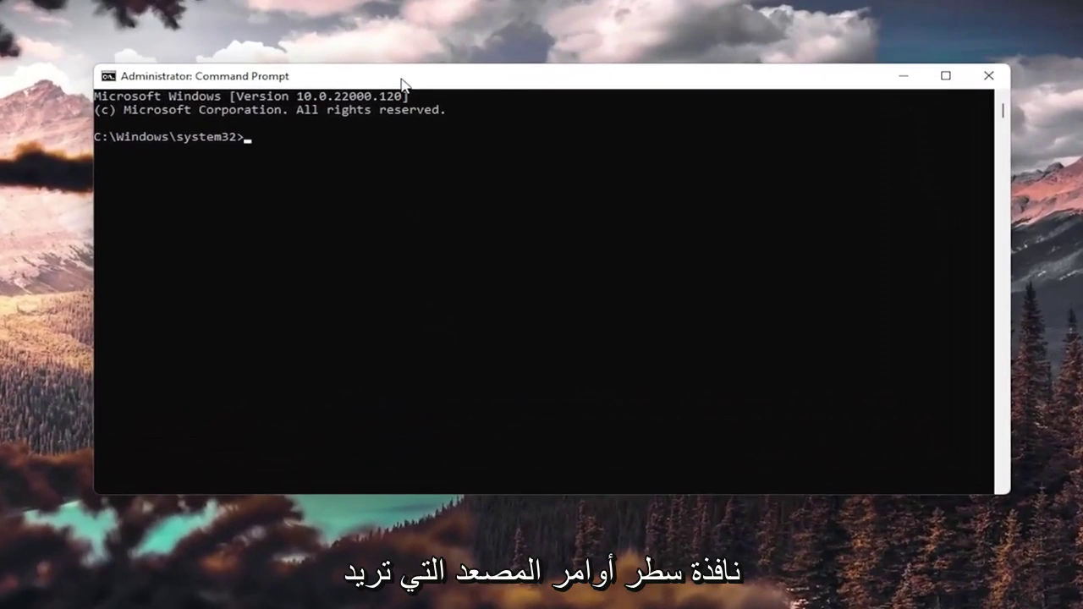
Step: Run sfc /scannow in the administrator Command Prompt and let the scan finish
text(sfc)
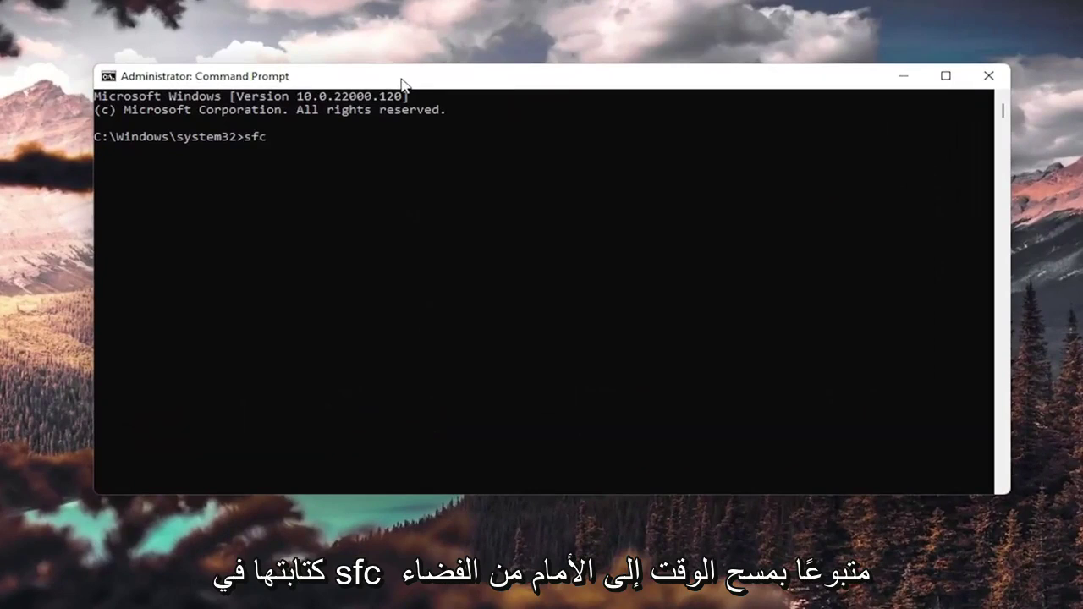
text( /scan)
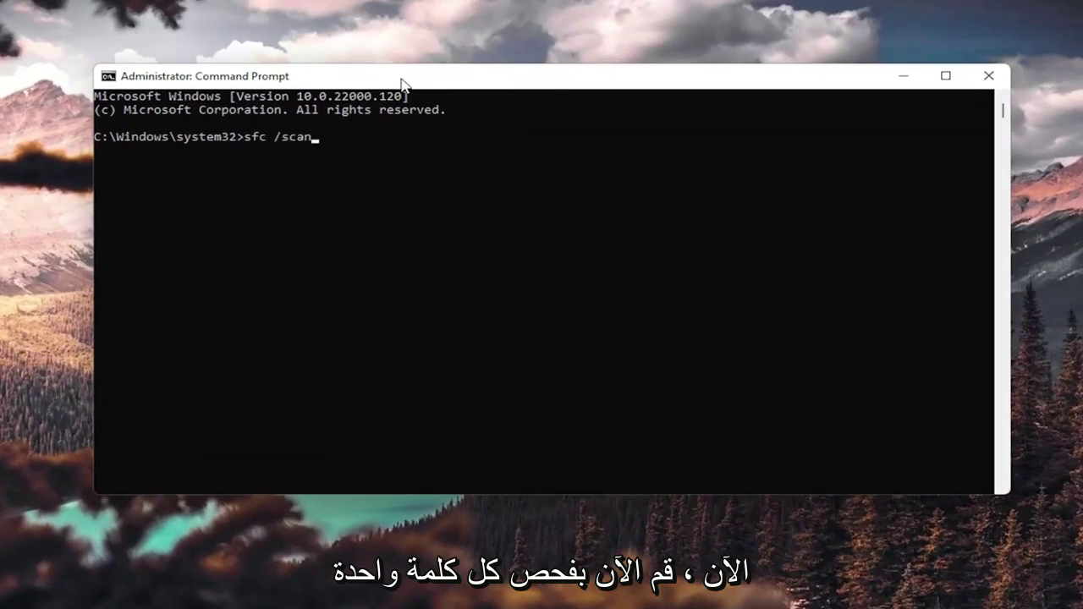
text(now)
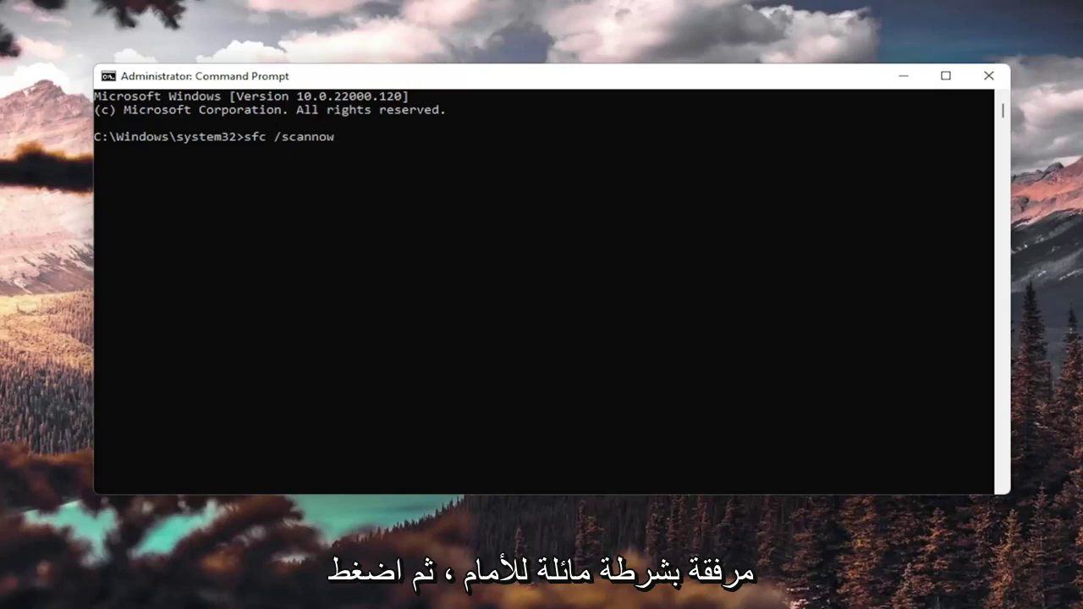
click(345, 147)
key(Return)
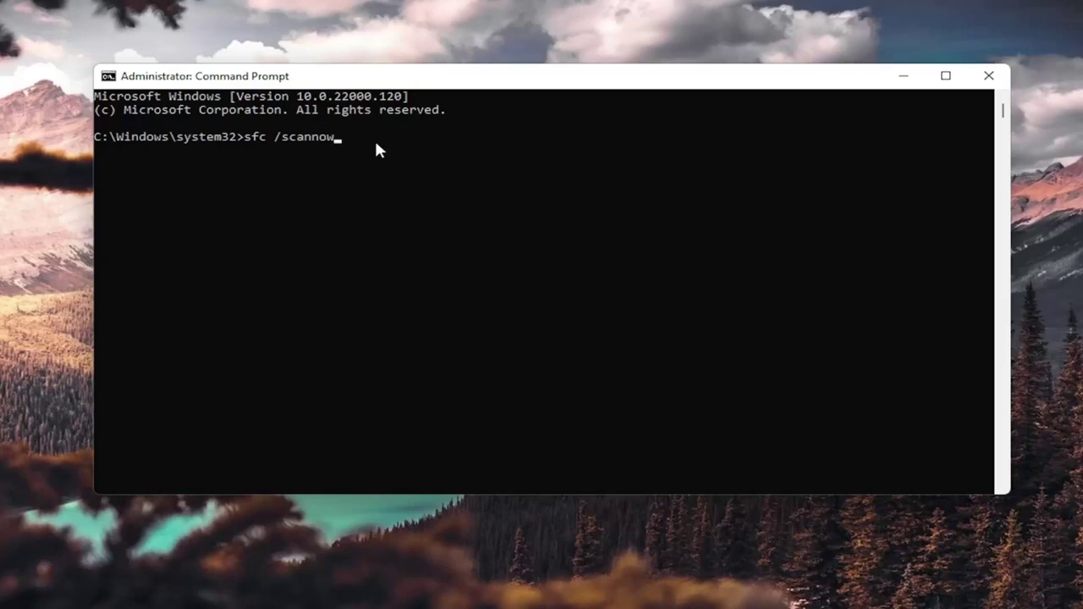
key(Return)
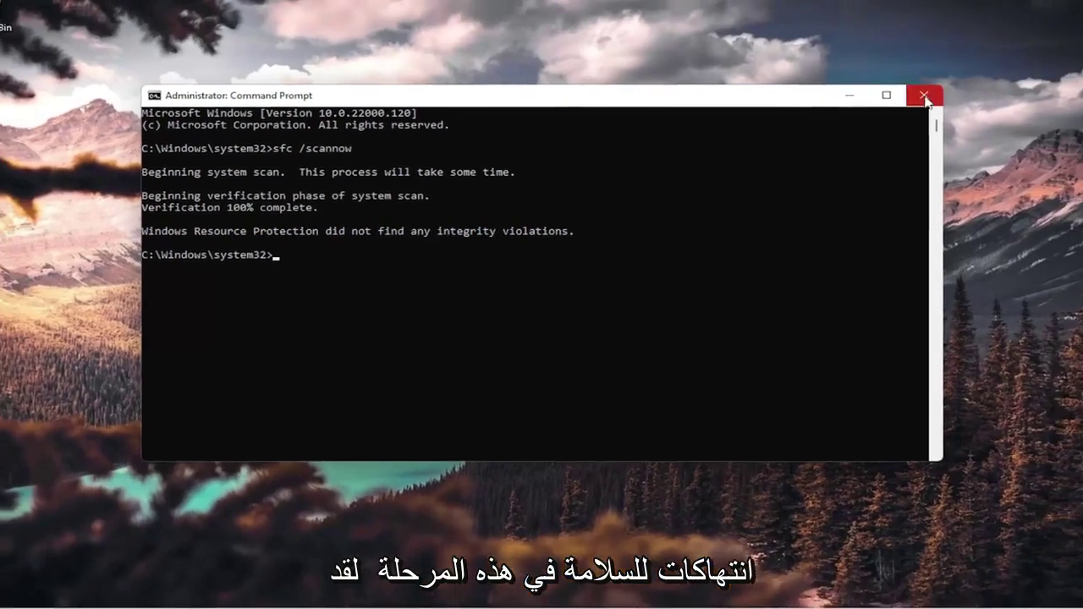
Step: Close Command Prompt and bring up the Start menu's Shut down or sign out options
click(988, 75)
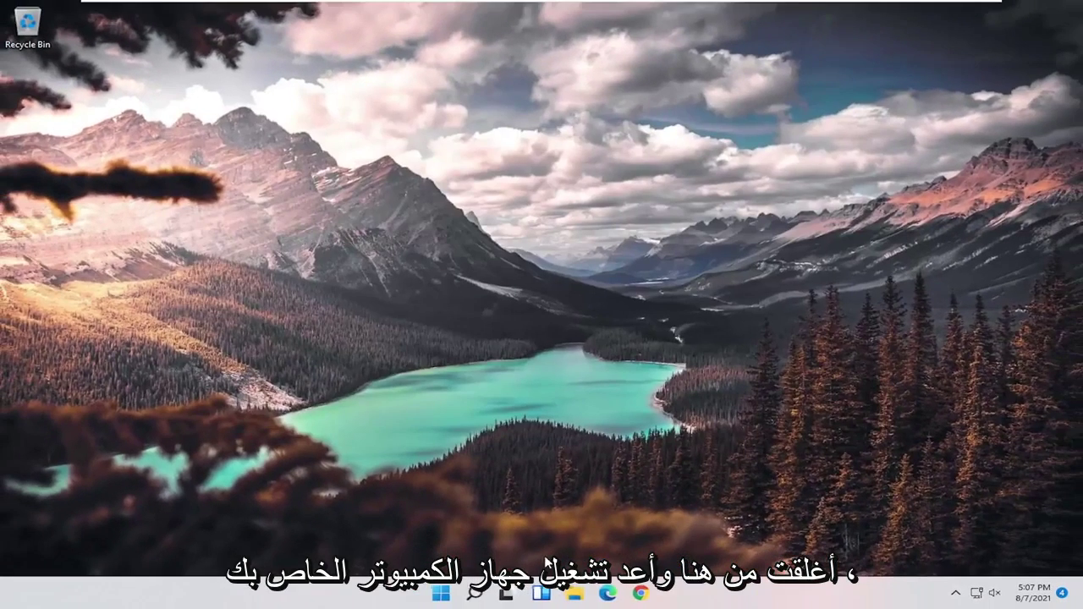
right_click(442, 593)
mouse_move(457, 538)
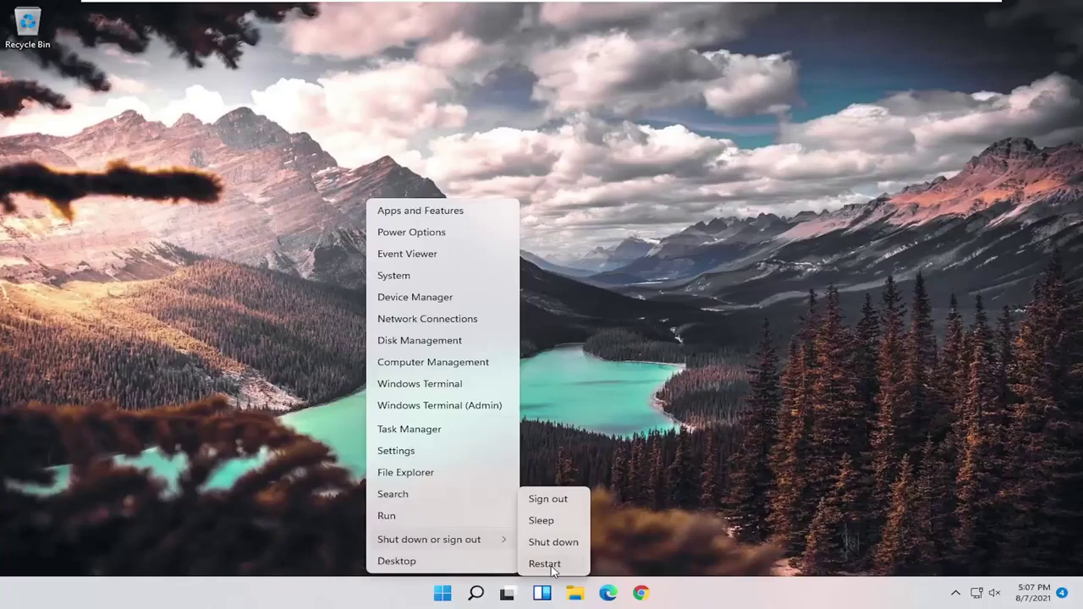